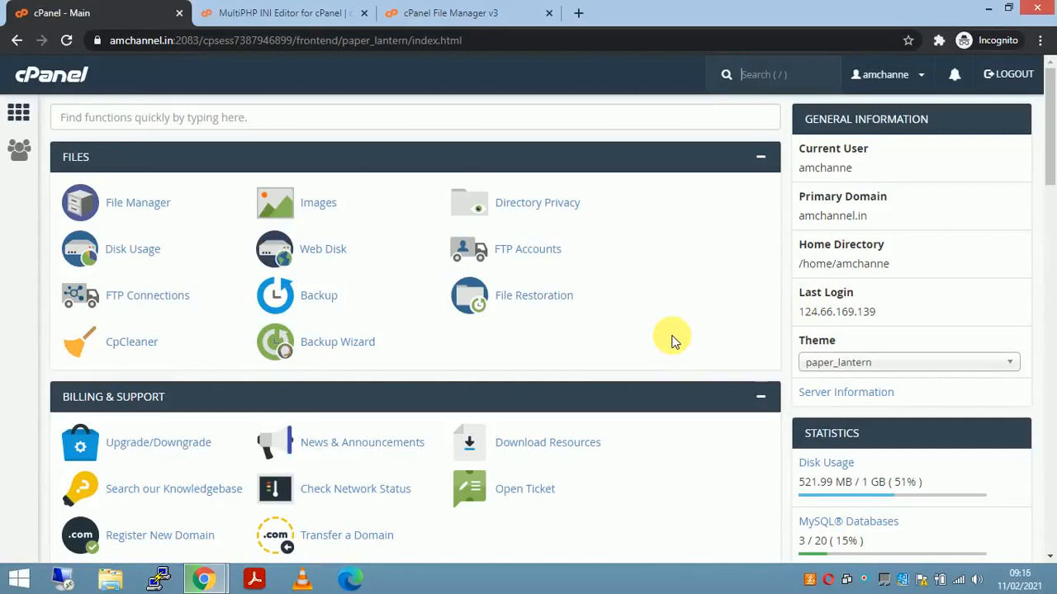
Step: Search the cPanel functions for php and open MultiPHP Manager
left_click(529, 118)
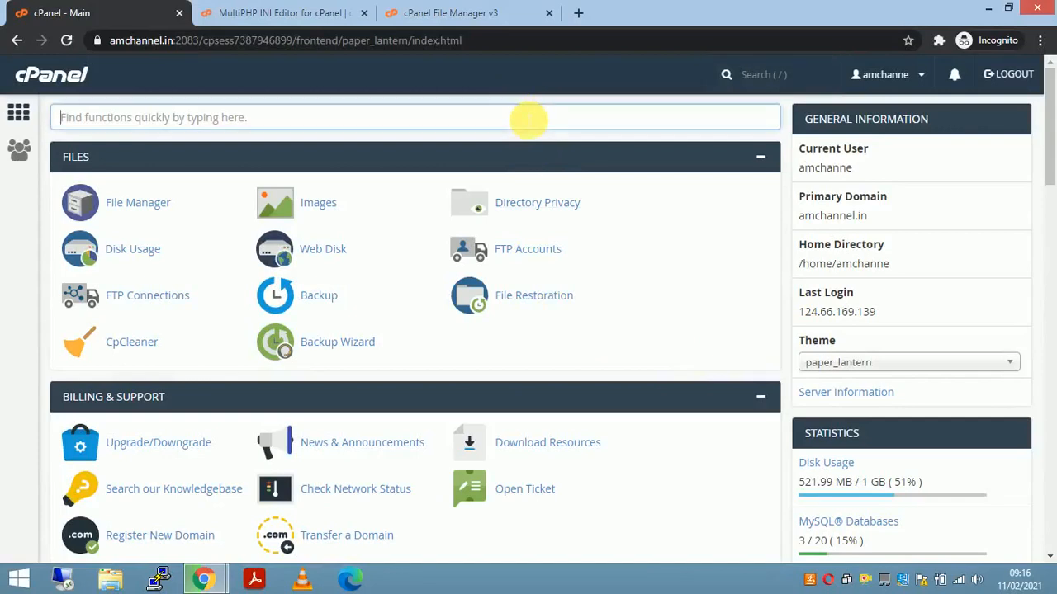
type("php")
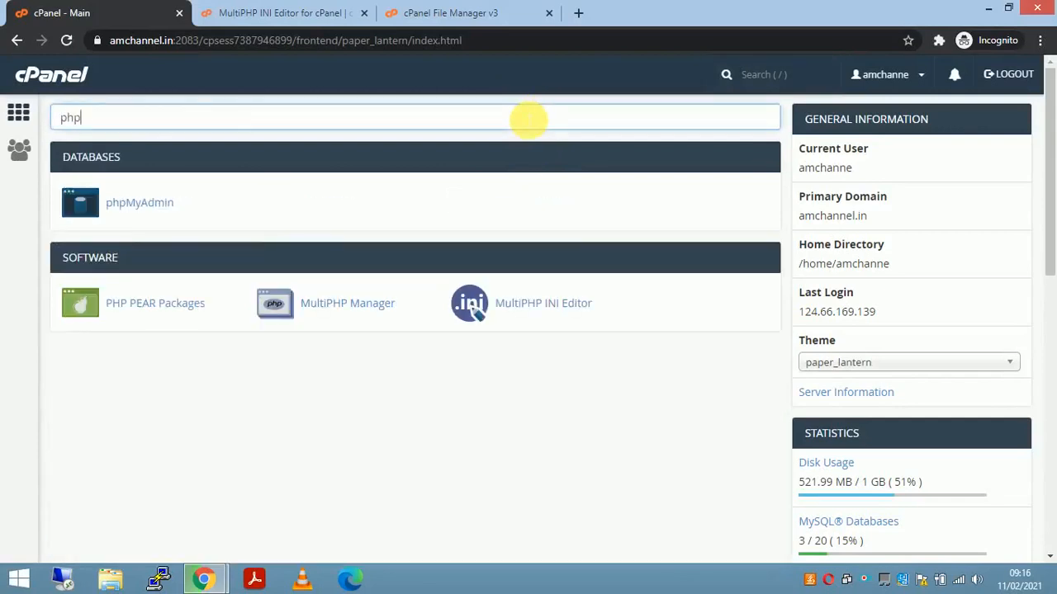
left_click(346, 311)
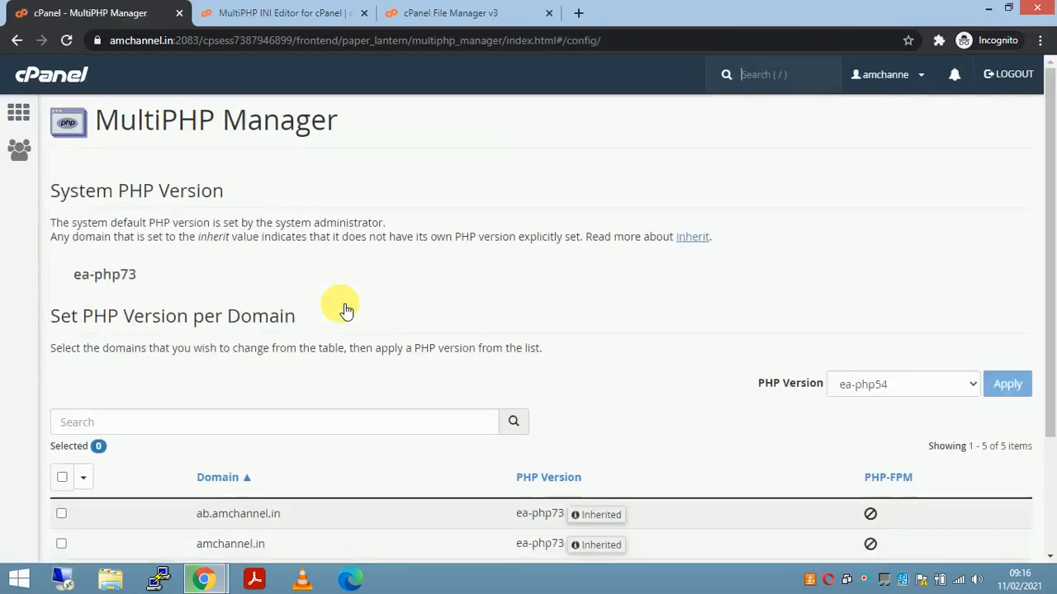
Step: Select only the demo.amchannel.in domain and apply PHP version ea-php72 to it
scroll(570, 273, "down", 3)
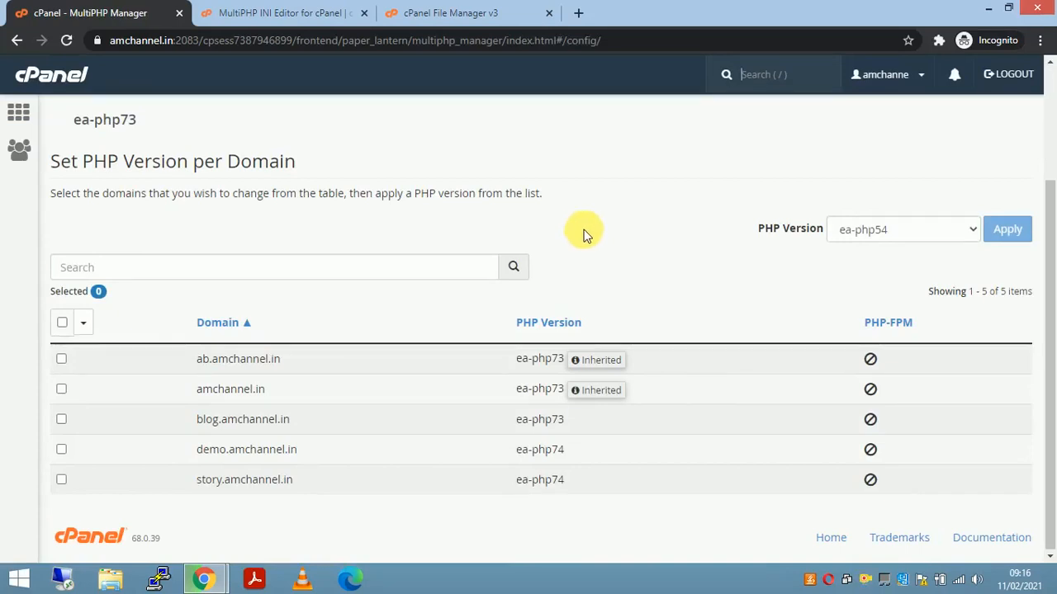
scroll(634, 265, "up", 2)
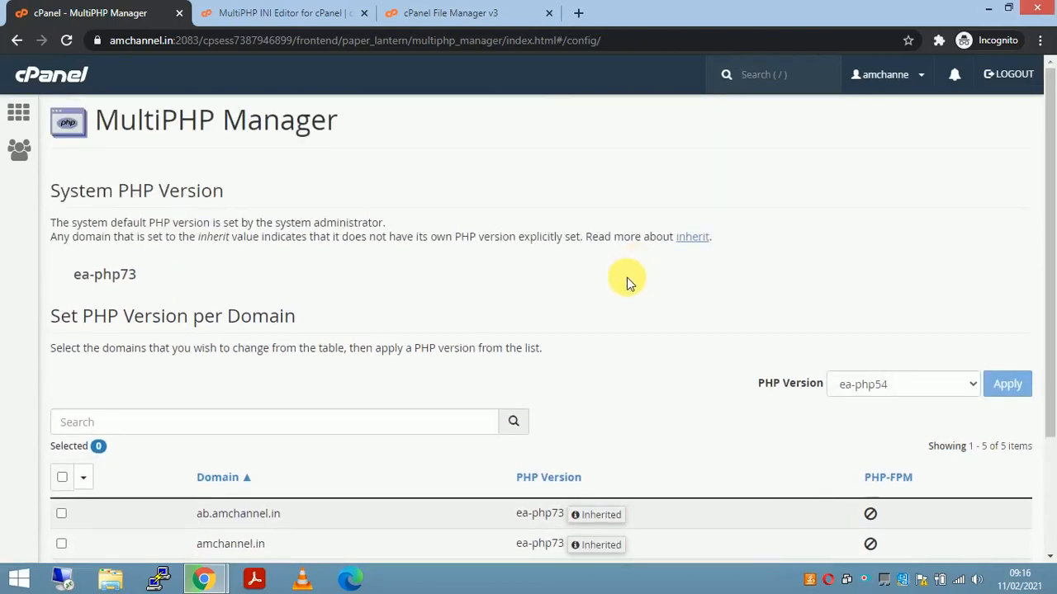
scroll(627, 284, "down", 2)
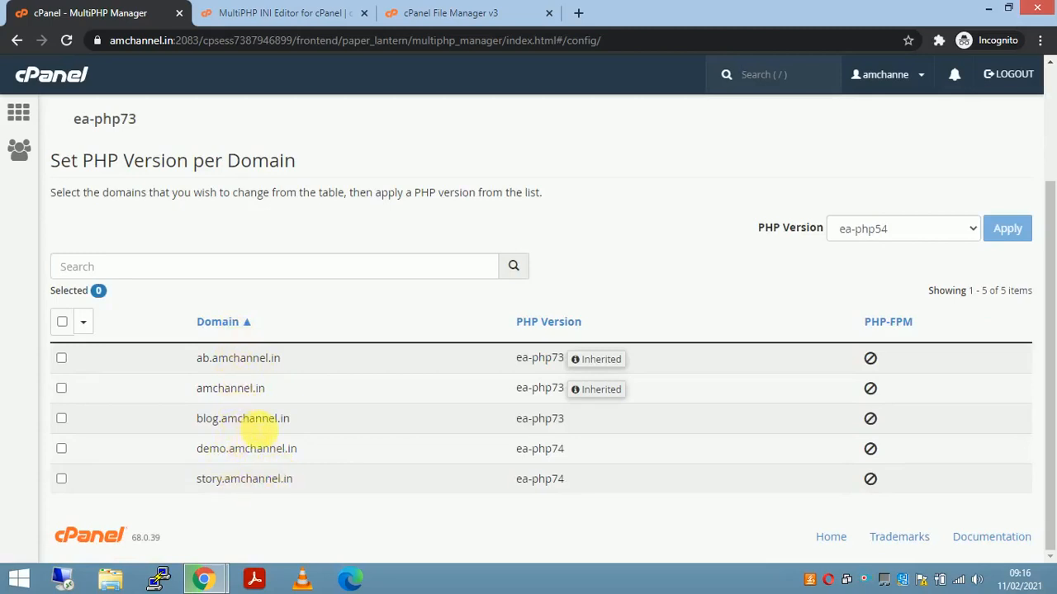
left_click(61, 448)
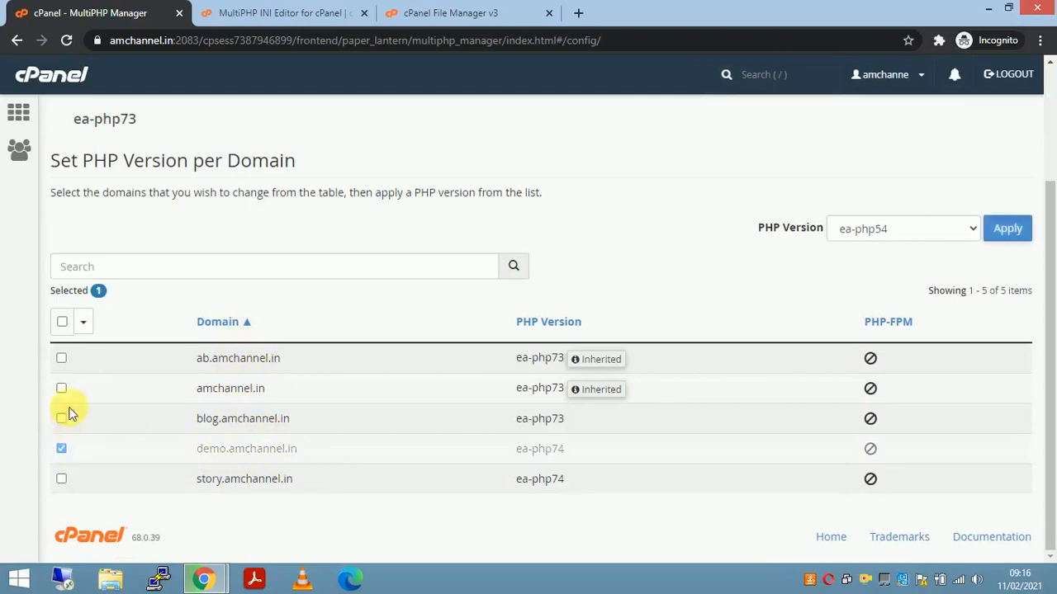
left_click(61, 358)
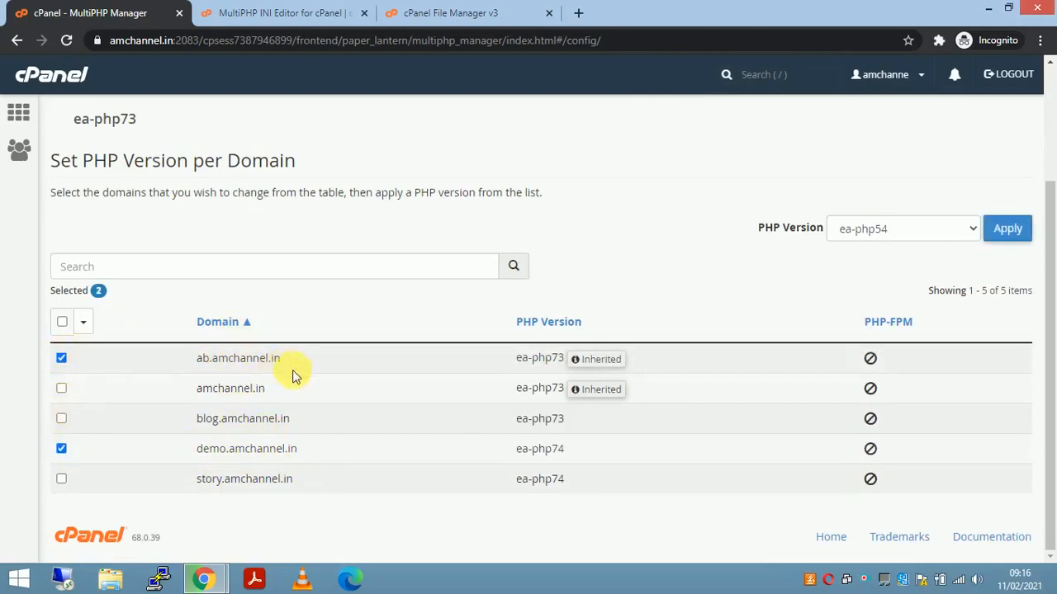
left_click(62, 360)
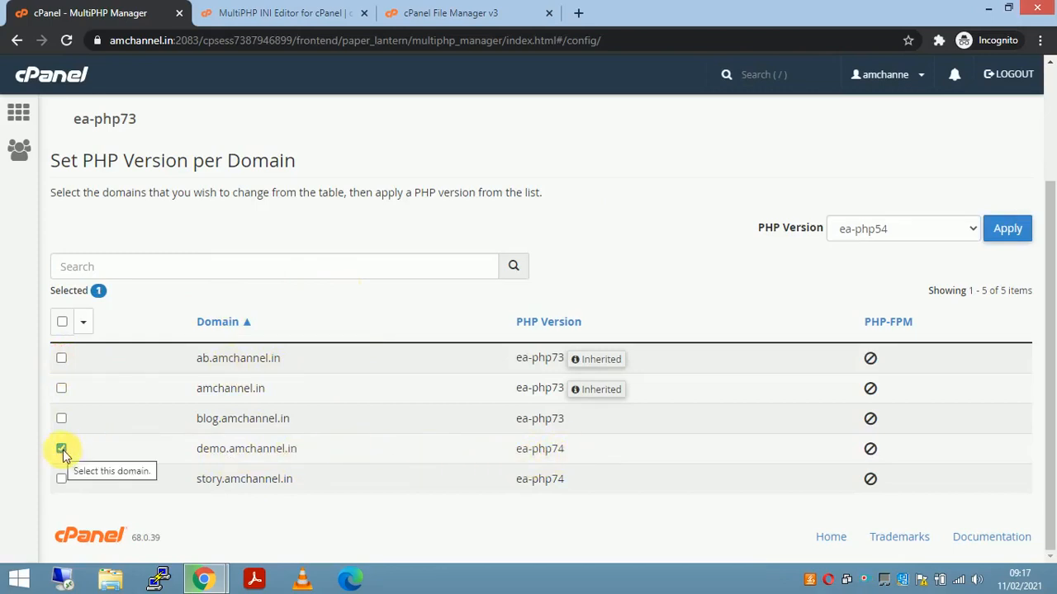
left_click(972, 231)
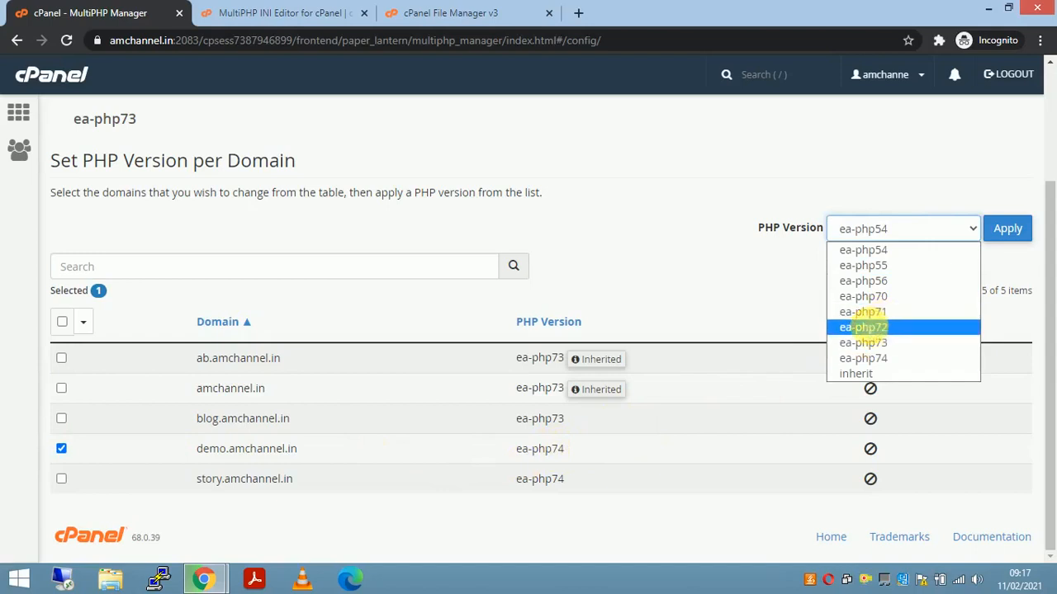
left_click(880, 328)
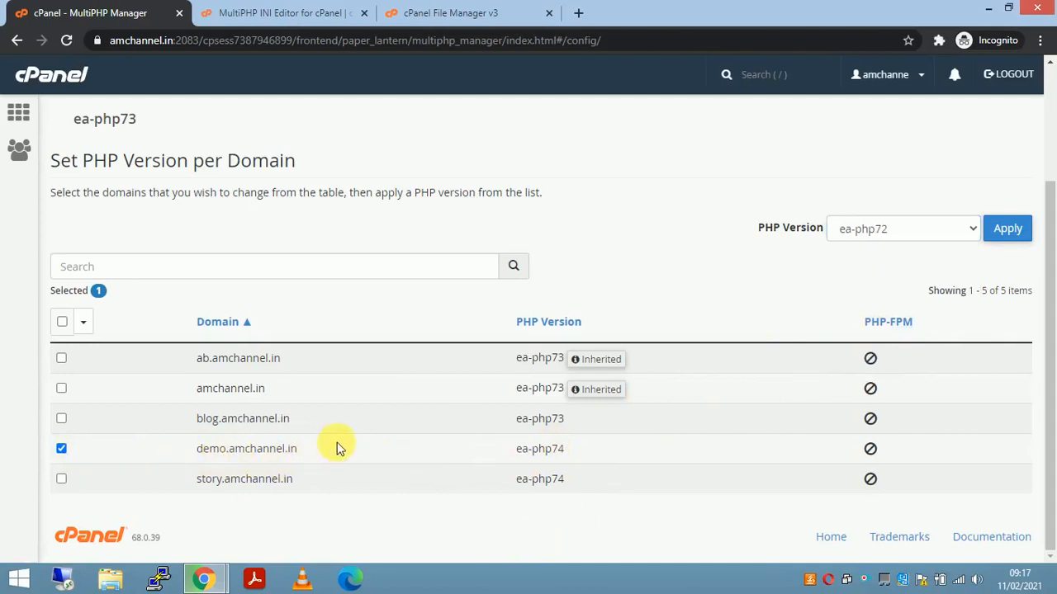
left_click(968, 231)
left_click(885, 327)
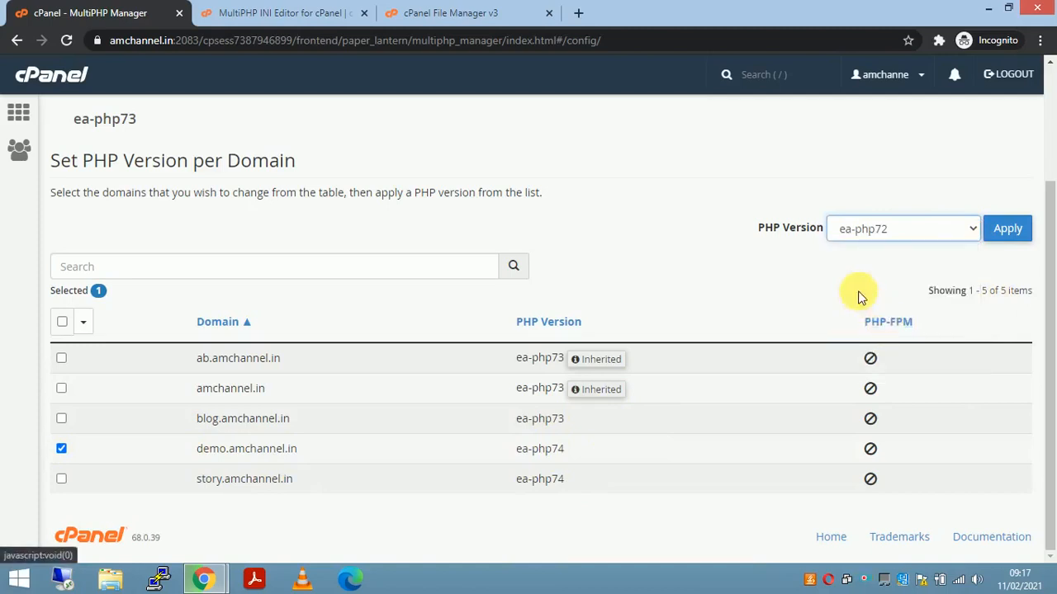
left_click(1009, 231)
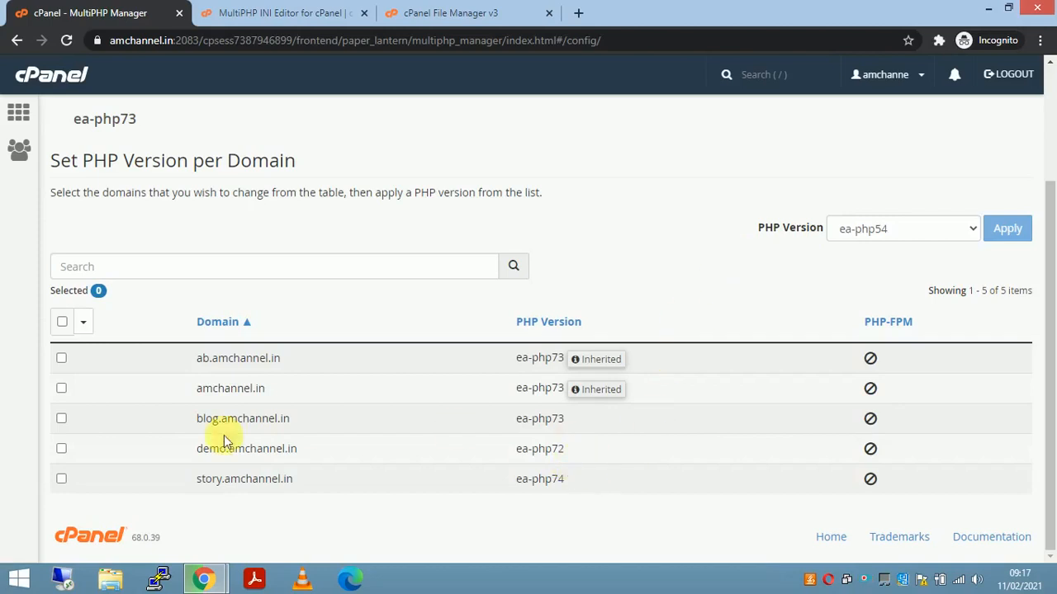
Step: Select demo.amchannel.in again and apply PHP version ea-php74 to it
left_click(61, 449)
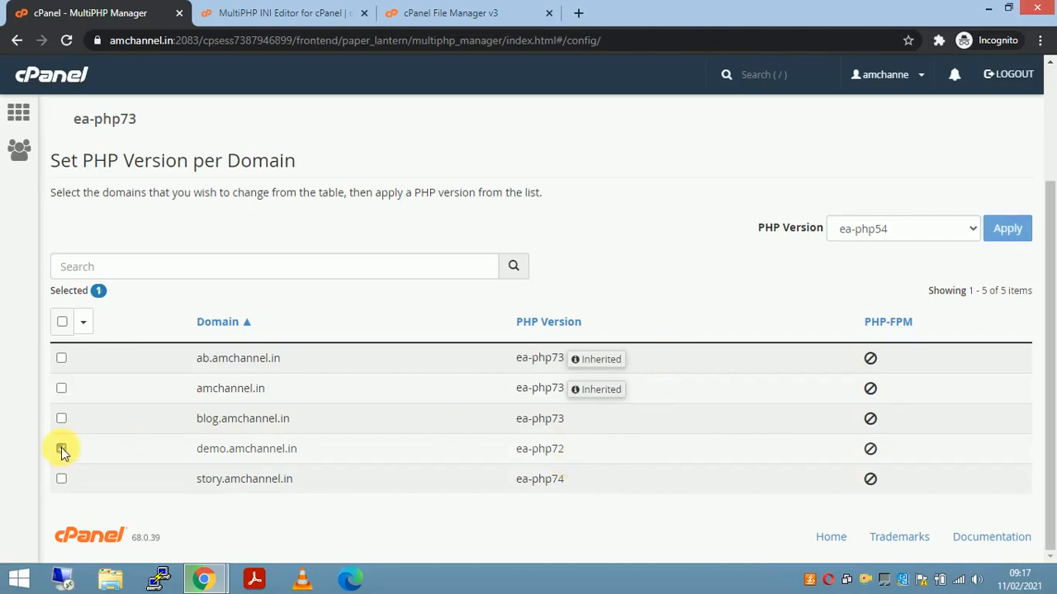
left_click(974, 229)
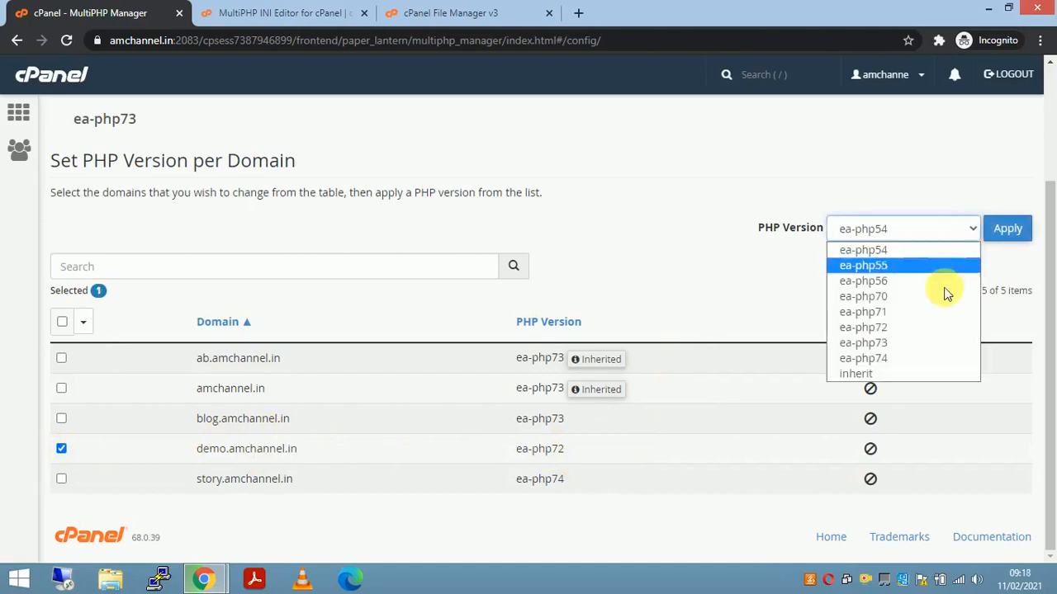
left_click(884, 359)
left_click(1007, 229)
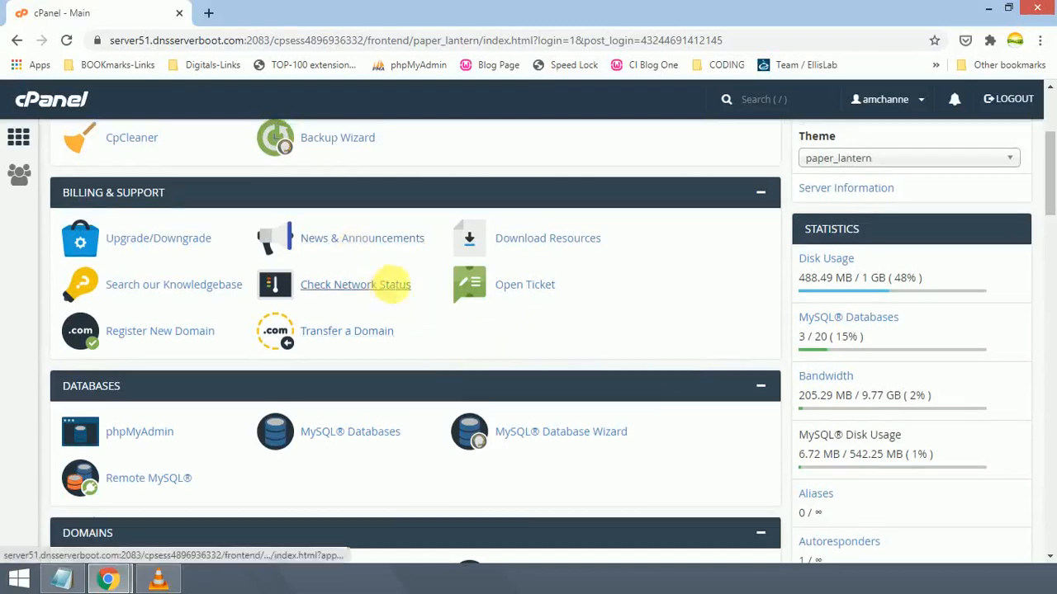
Step: Search the cPanel functions for mult and open MultiPHP INI Editor
scroll(366, 270, "up", 3)
left_click(232, 151)
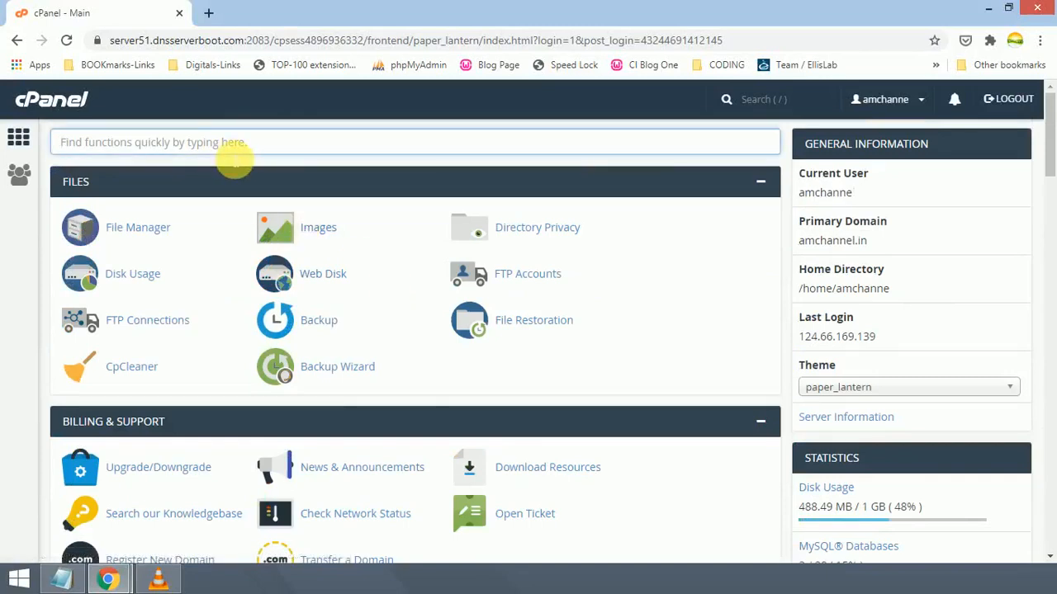
type("mult")
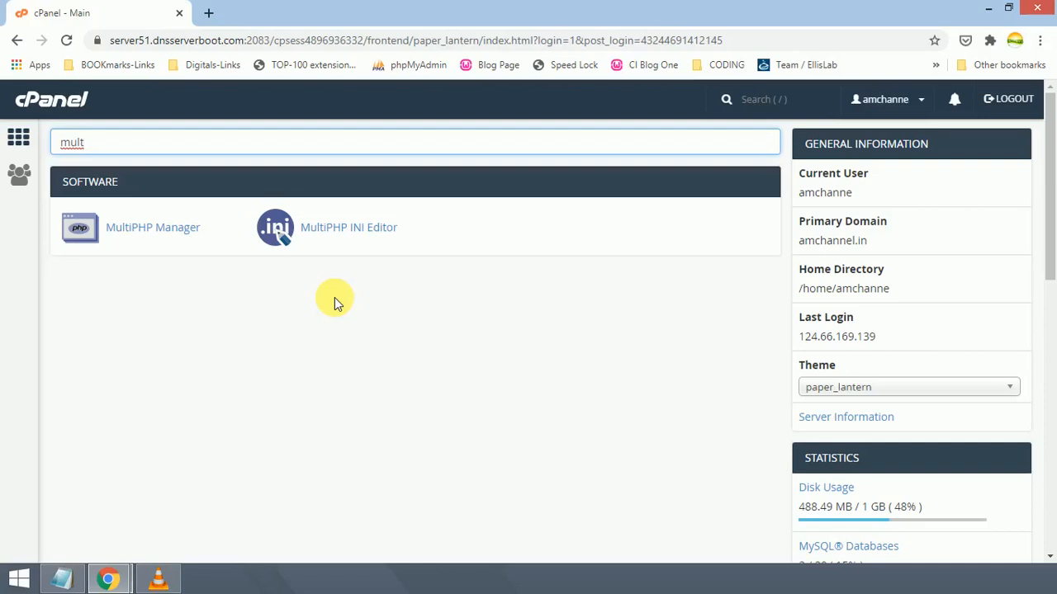
left_click(338, 235)
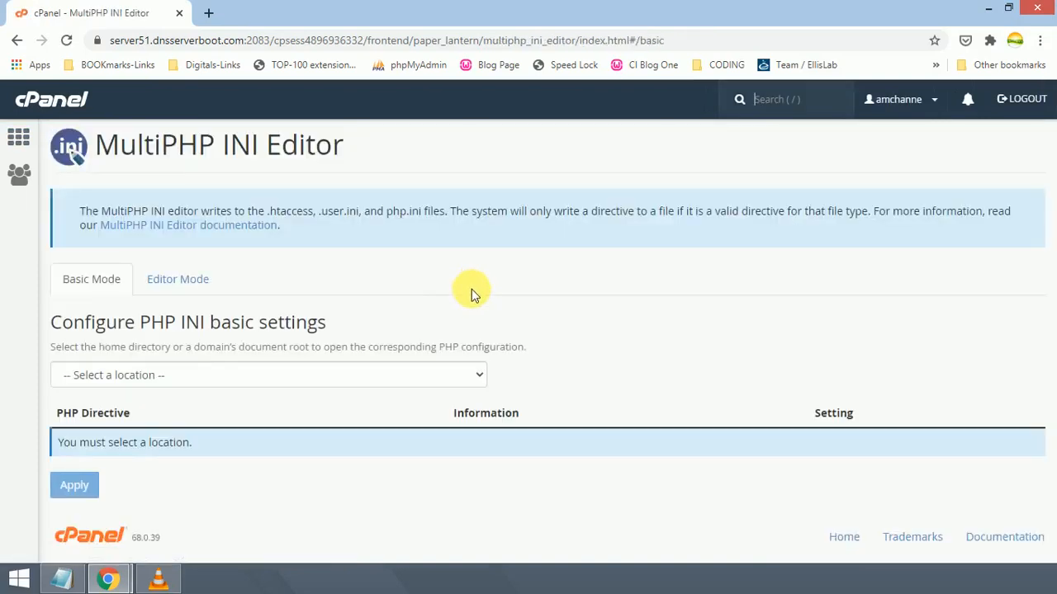
Step: Load the basic PHP settings for demo.amchannel.in and set upload_max_filesize to 400M
left_click(475, 376)
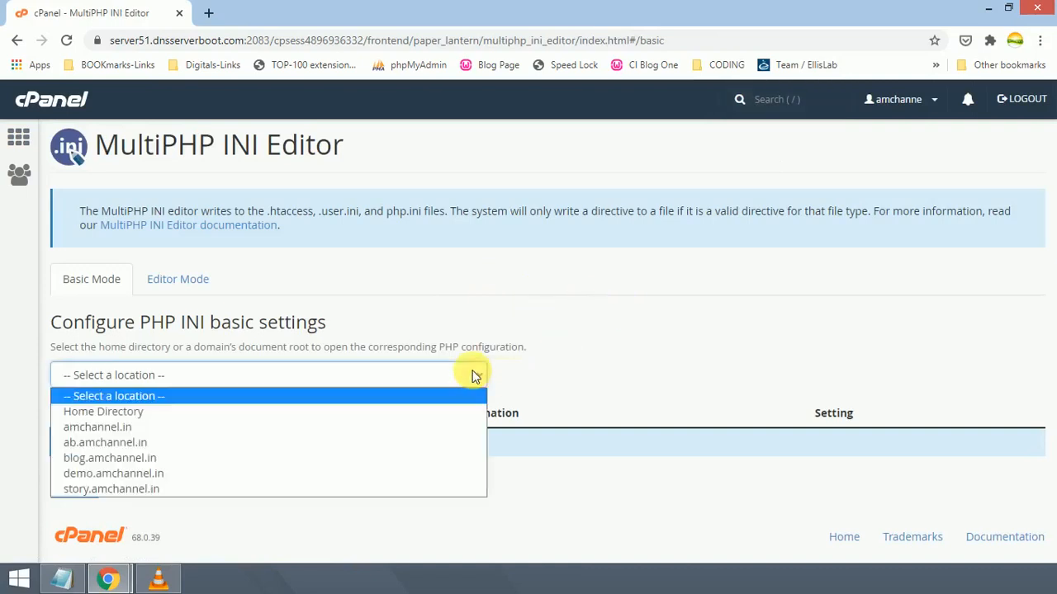
left_click(114, 472)
scroll(270, 450, "down", 1)
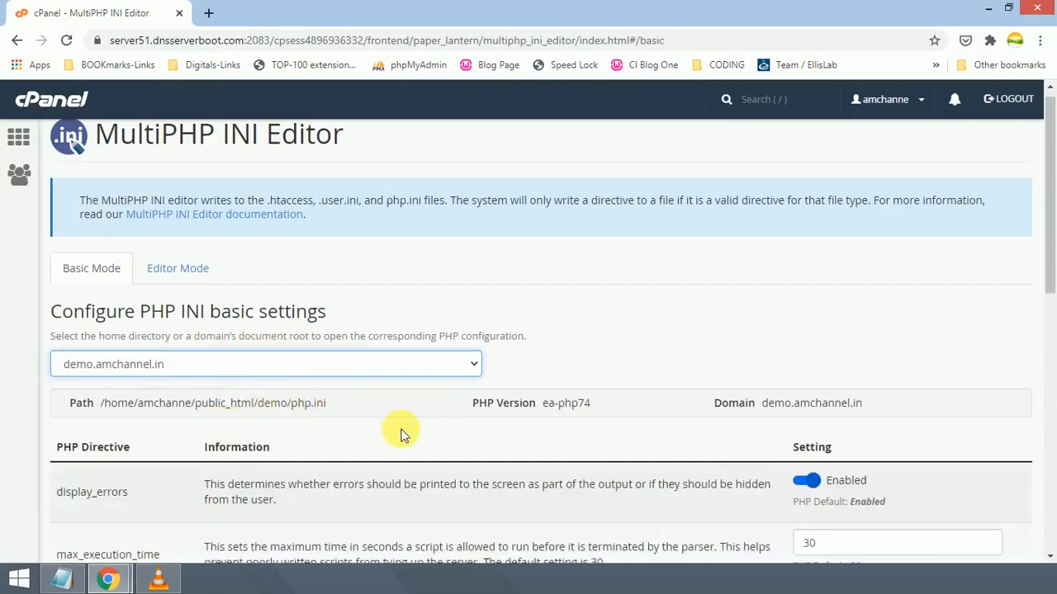
scroll(402, 432, "down", 4)
scroll(428, 438, "down", 4)
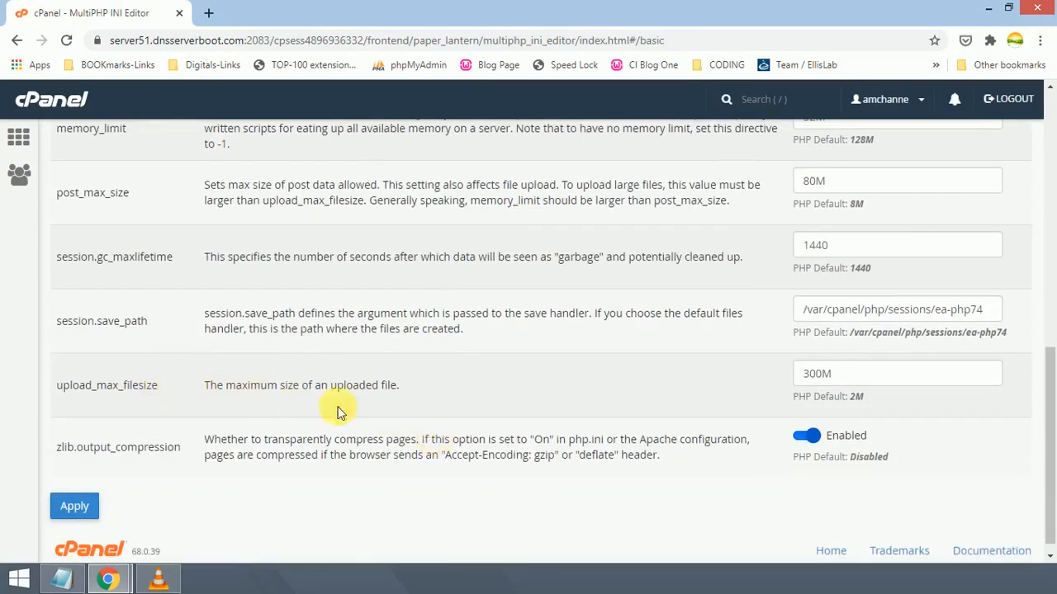
left_click(815, 374)
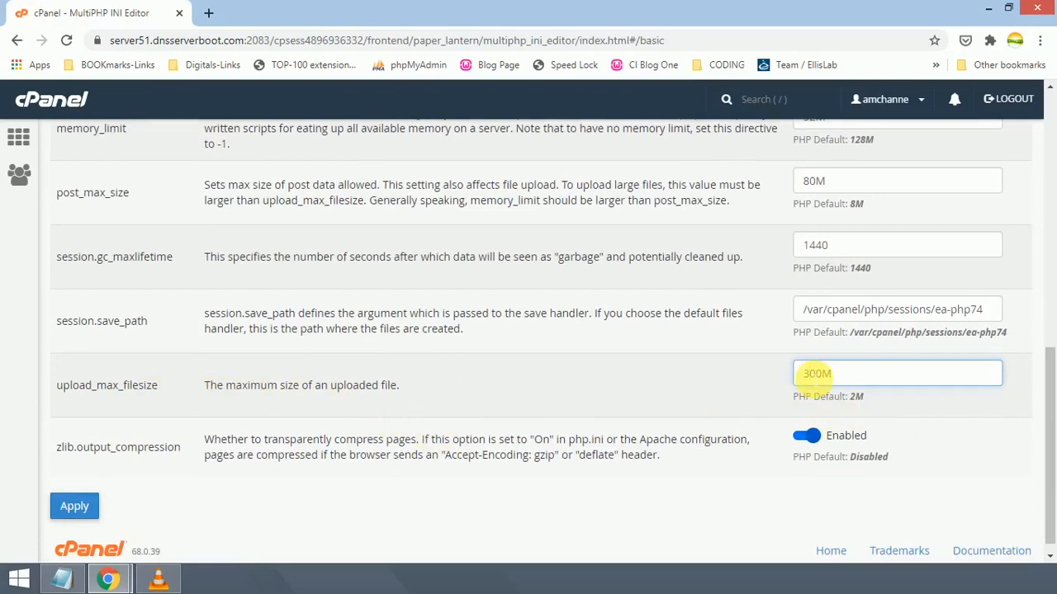
key("BackSpace")
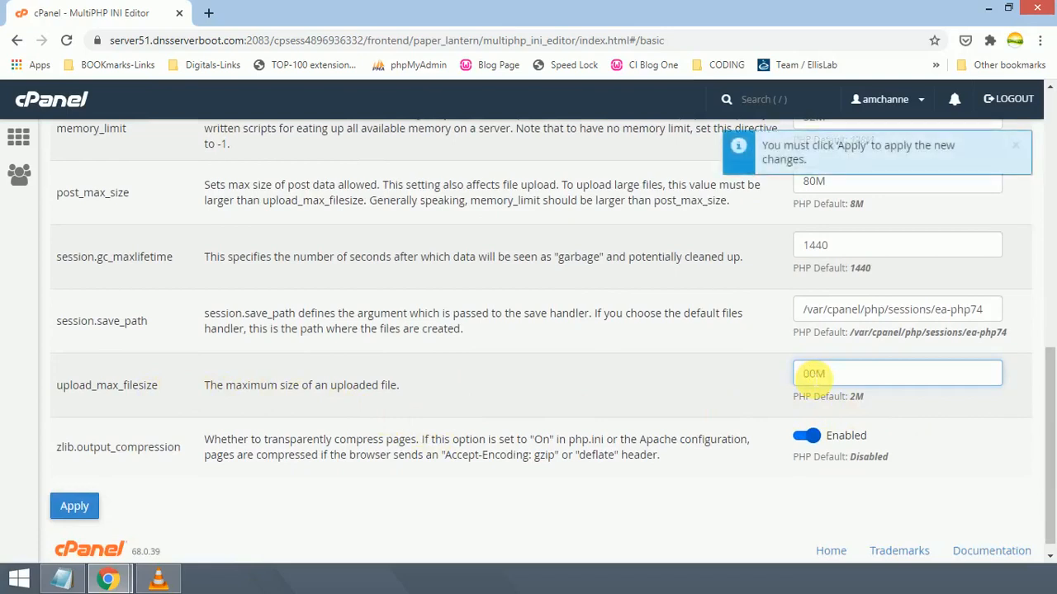
type("4")
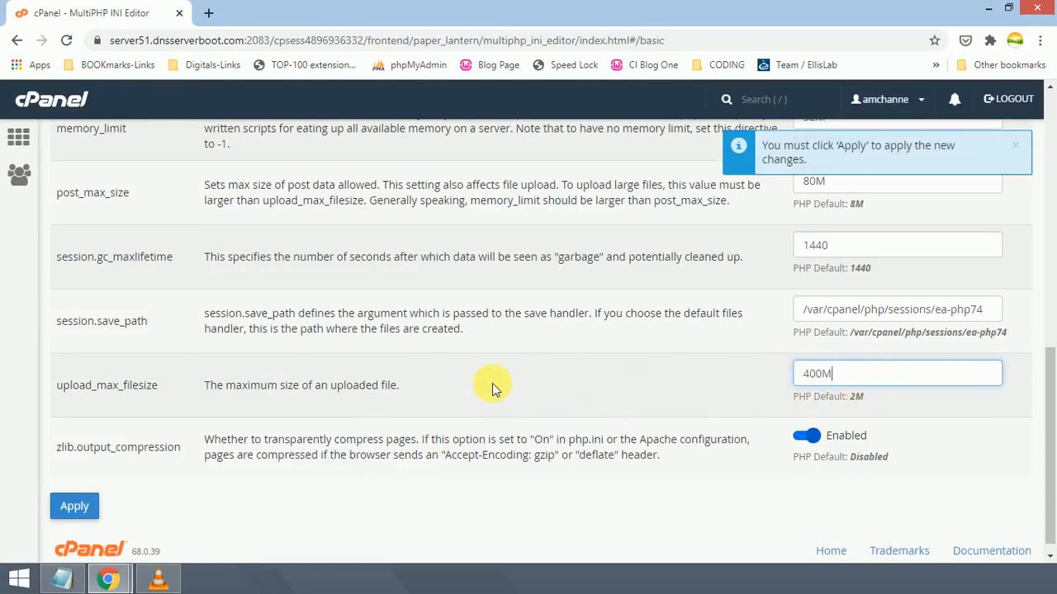
Step: Check the post_max_size description against upload_max_filesize and set post_max_size to 600M
scroll(492, 383, "up", 1)
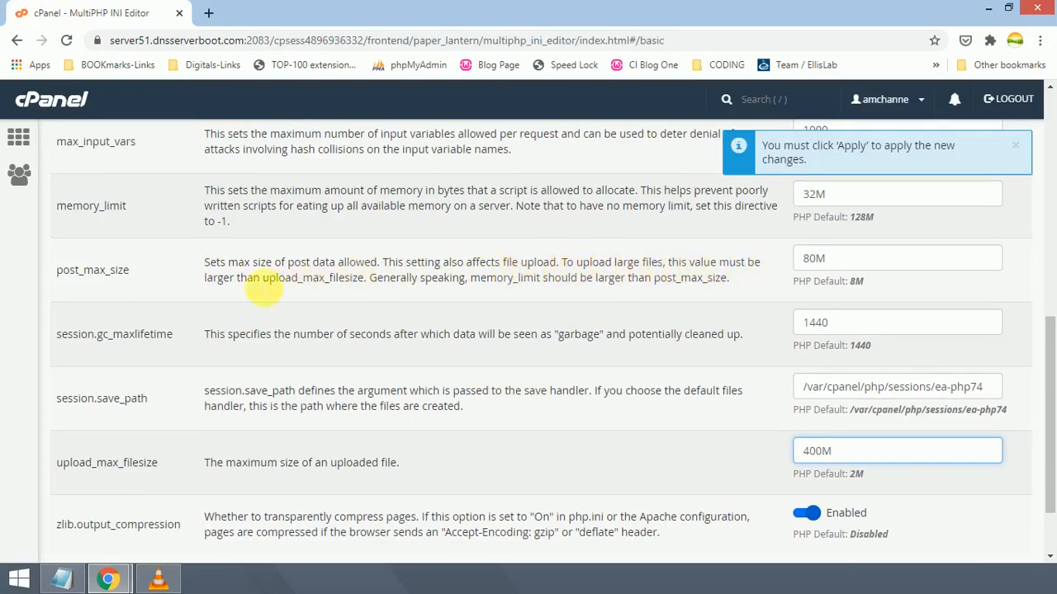
left_click_drag(263, 285, 363, 285)
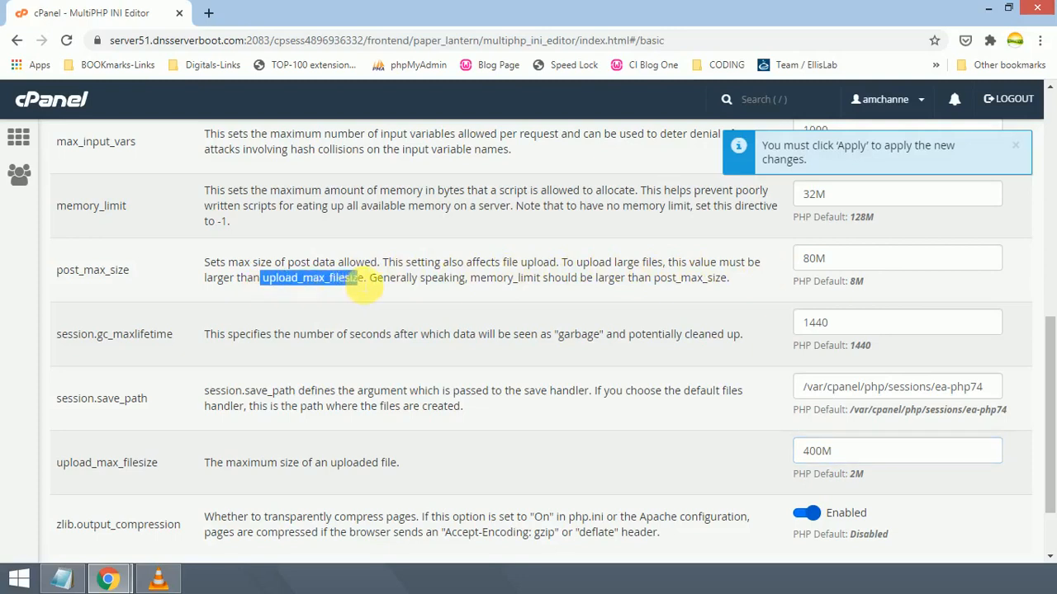
left_click(859, 452)
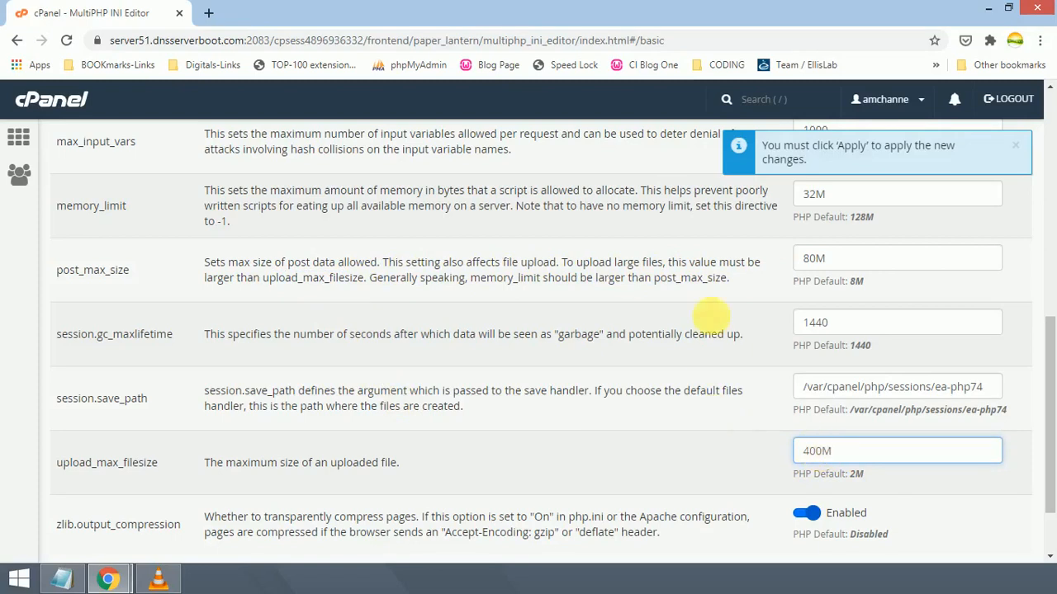
left_click(814, 258)
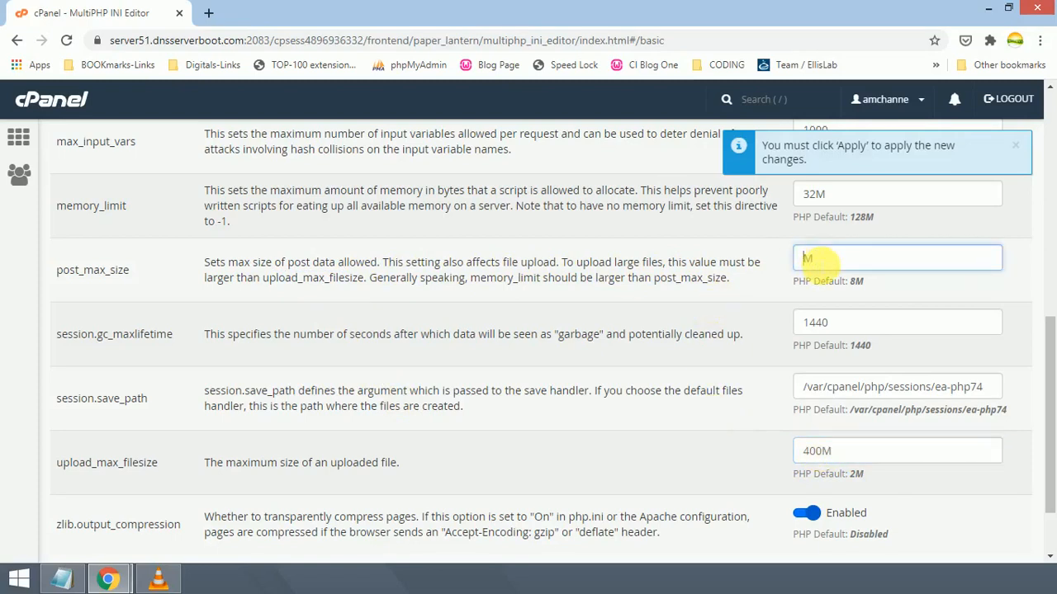
type("600")
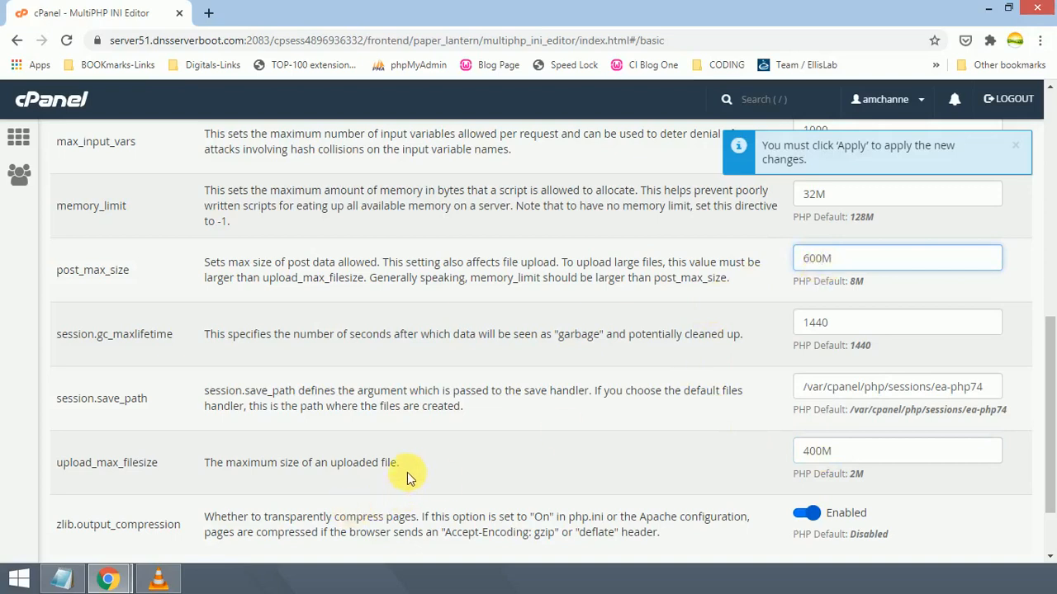
scroll(407, 477, "up", 1)
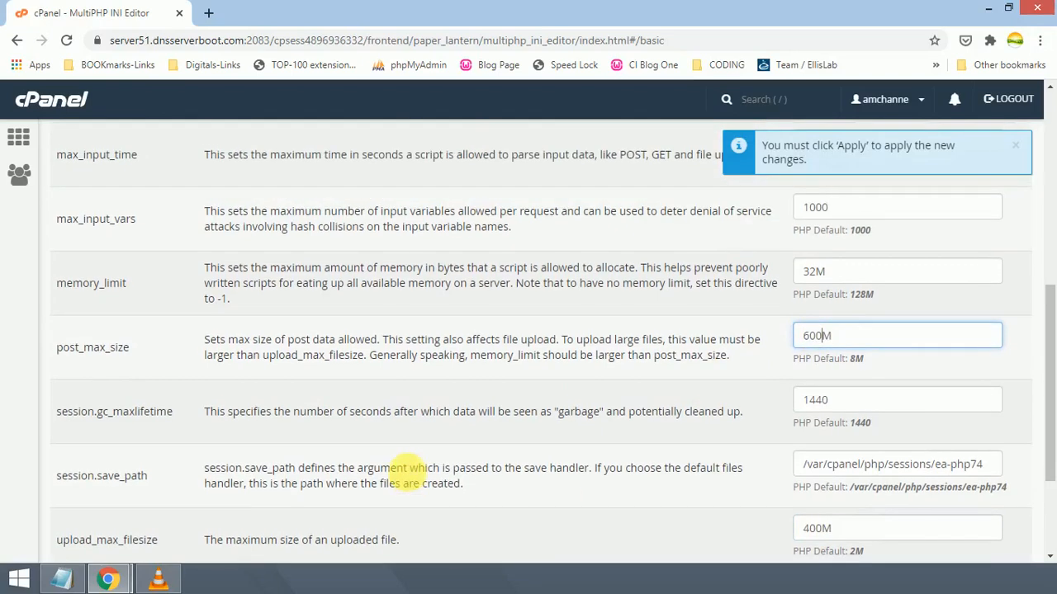
scroll(411, 476, "down", 1)
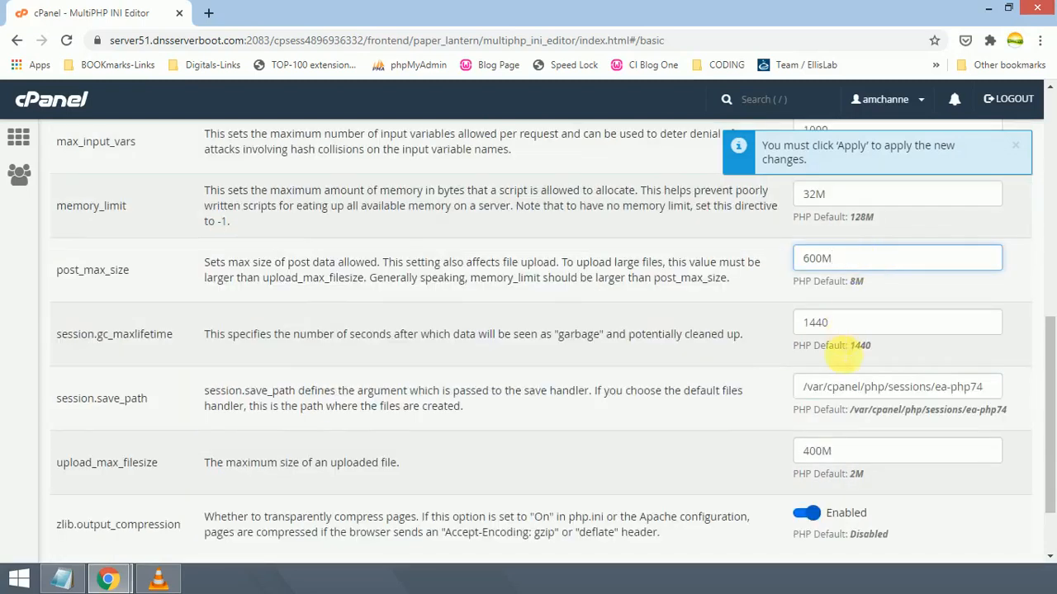
Step: Apply the changed PHP INI settings for demo.amchannel.in
left_click(858, 451)
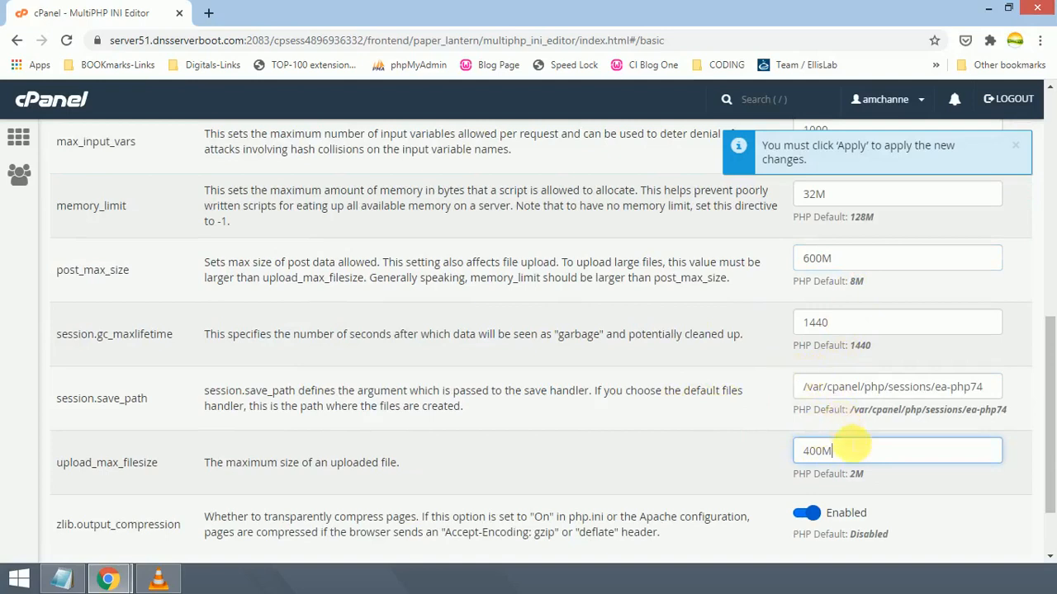
scroll(781, 415, "down", 1)
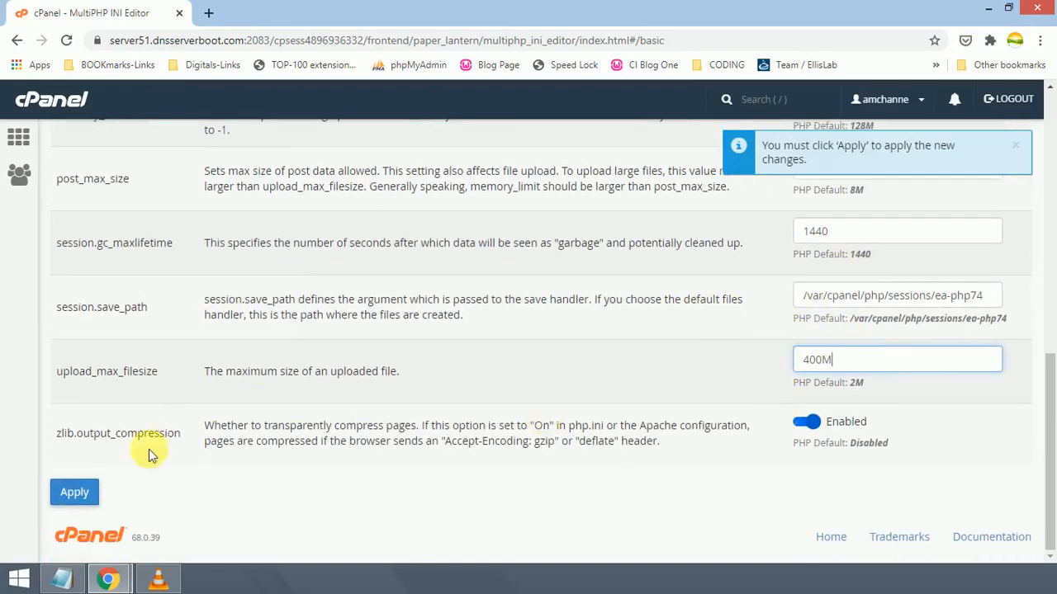
left_click(74, 492)
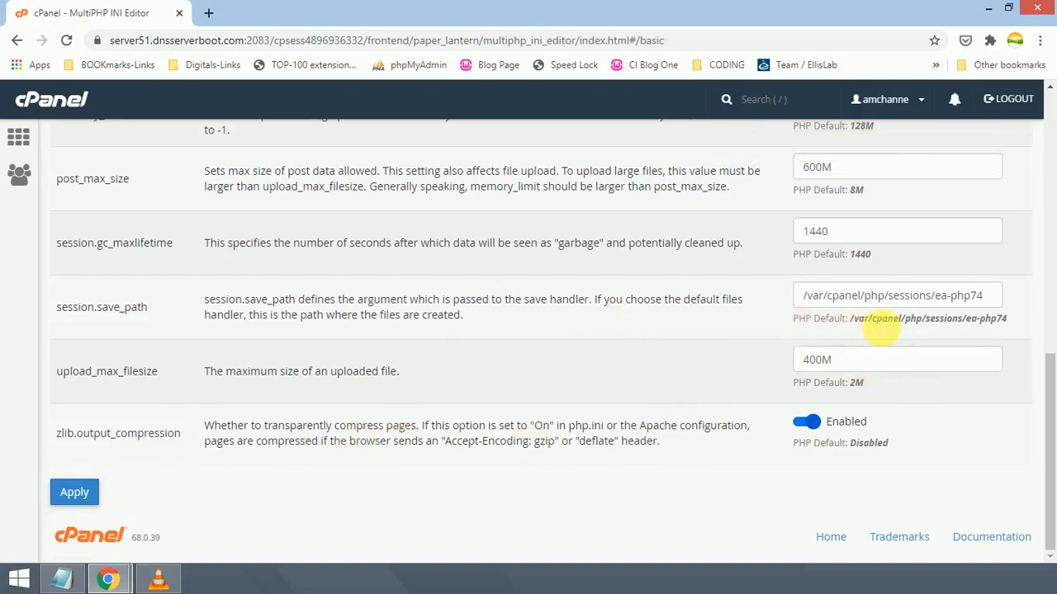
Step: Review the PHP directives for demo.amchannel.in, checking the upload_max_filesize and post_max_size settings along with the other listed limits
left_click(836, 360)
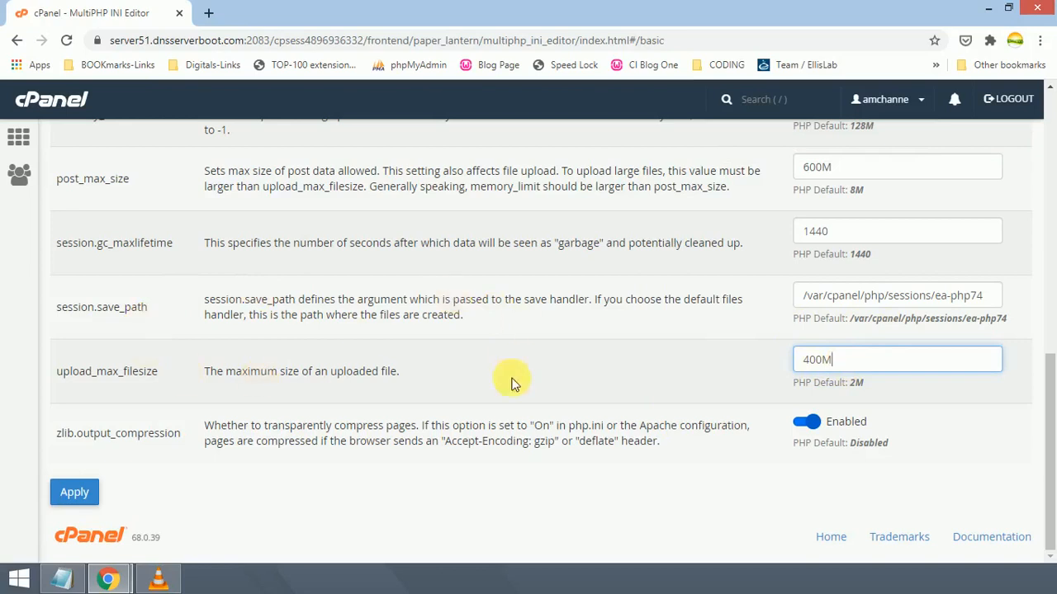
scroll(545, 397, "up", 2)
scroll(551, 397, "up", 6)
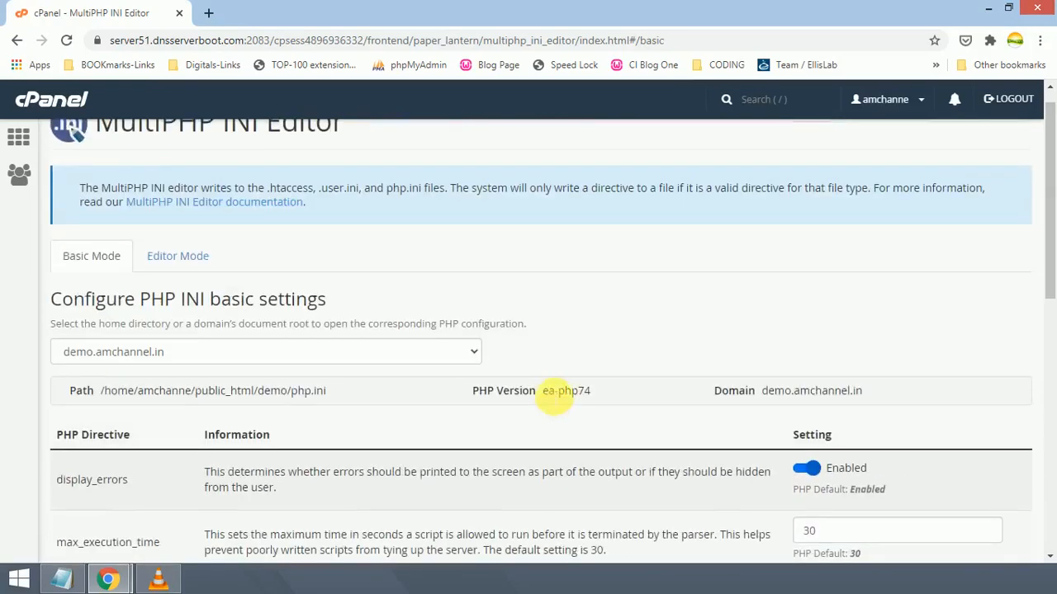
scroll(549, 397, "down", 2)
scroll(549, 397, "down", 3)
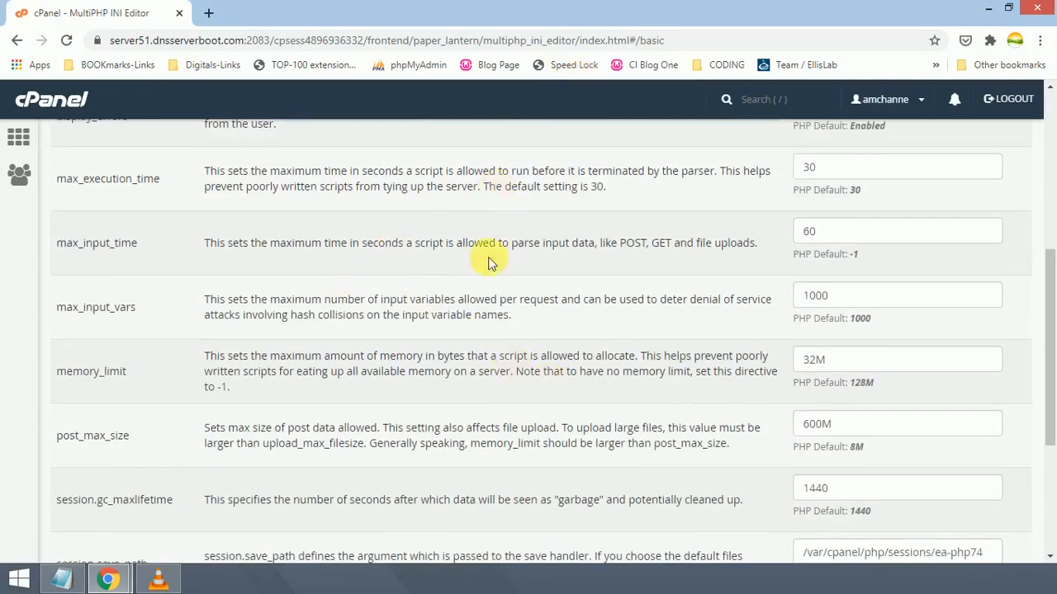
scroll(450, 252, "up", 2)
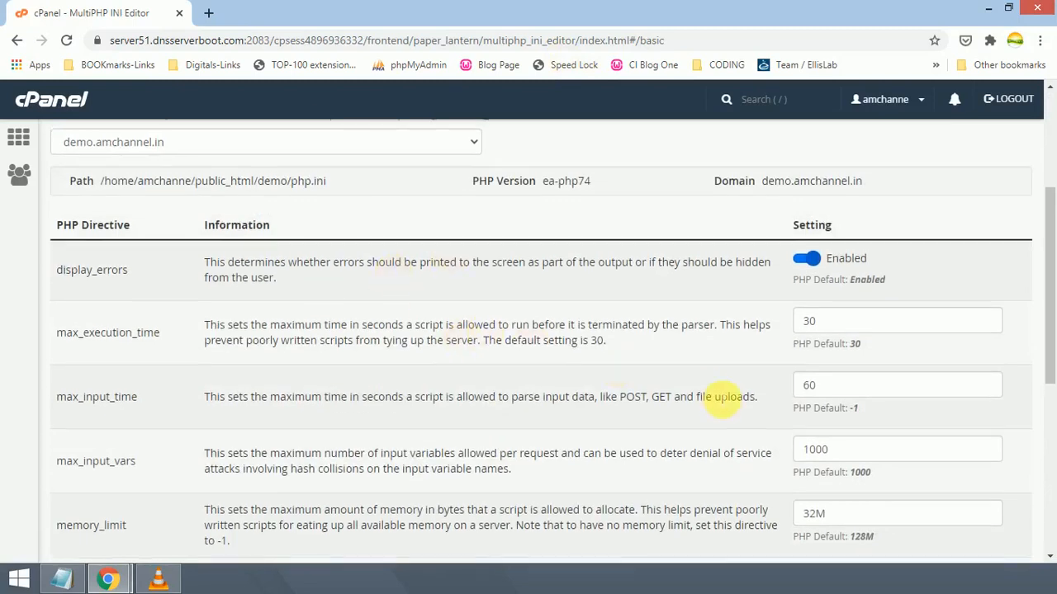
scroll(743, 395, "down", 2)
scroll(805, 425, "down", 2)
left_click(805, 458)
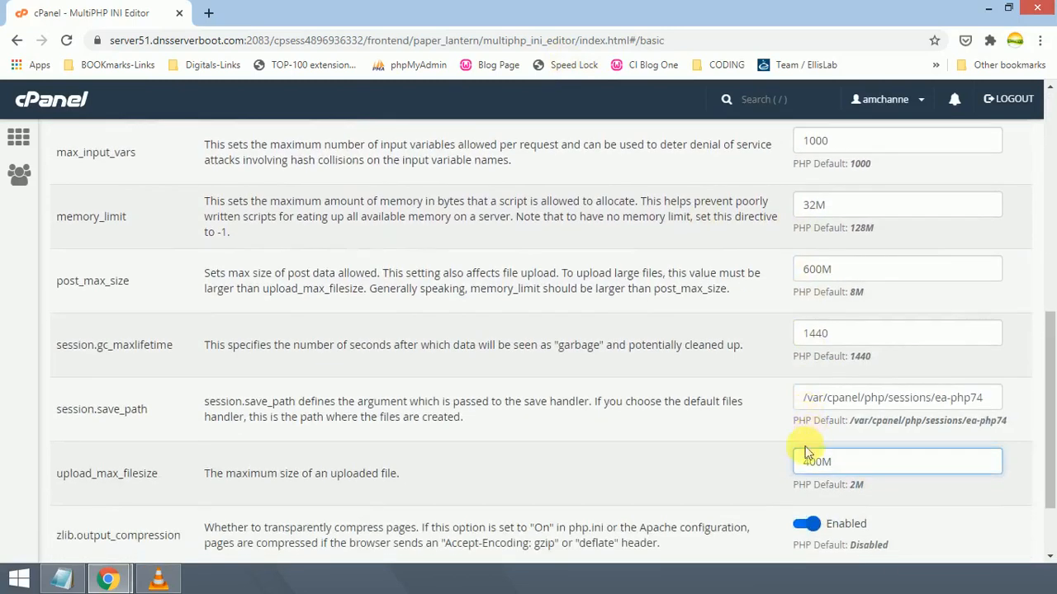
scroll(649, 440, "down", 1)
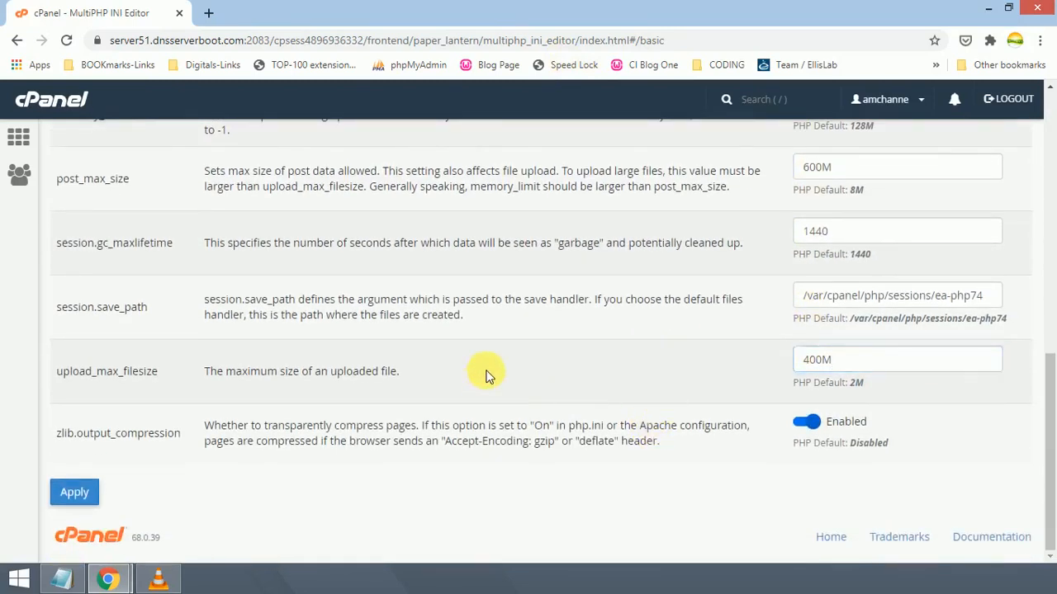
left_click(484, 377)
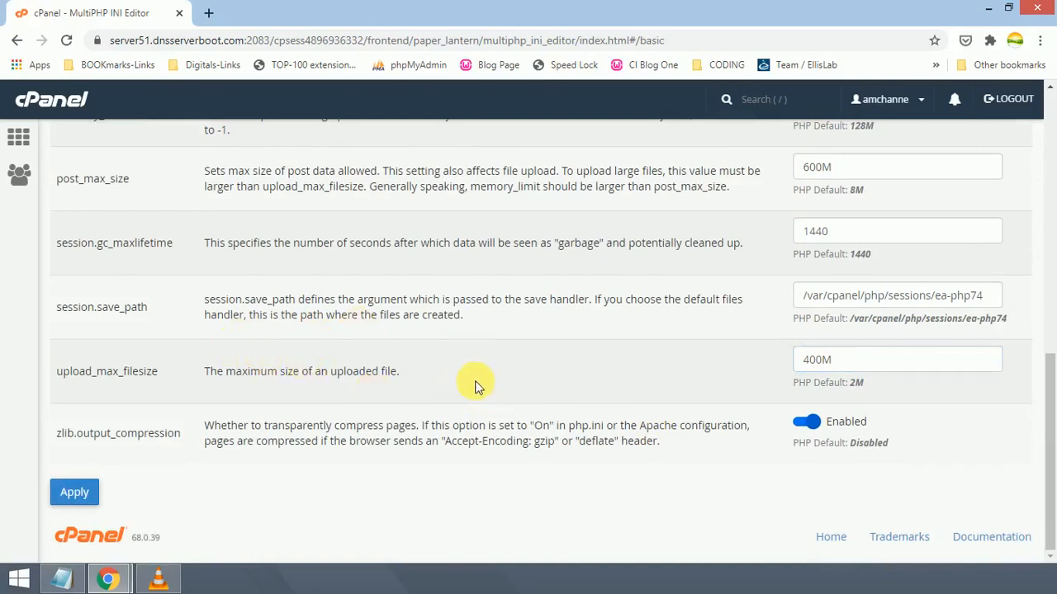
scroll(443, 382, "up", 7)
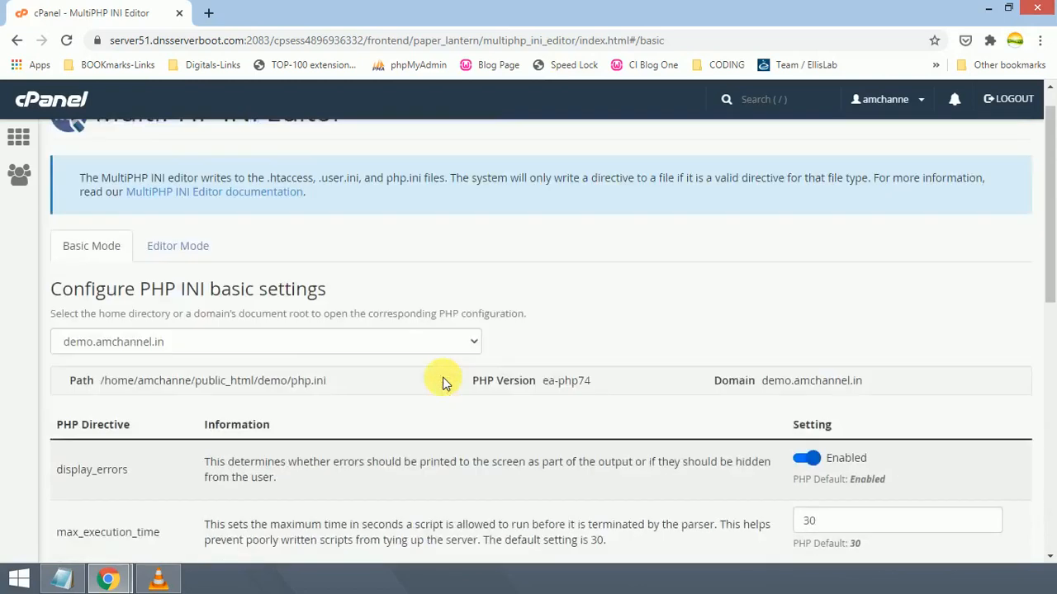
scroll(444, 383, "up", 1)
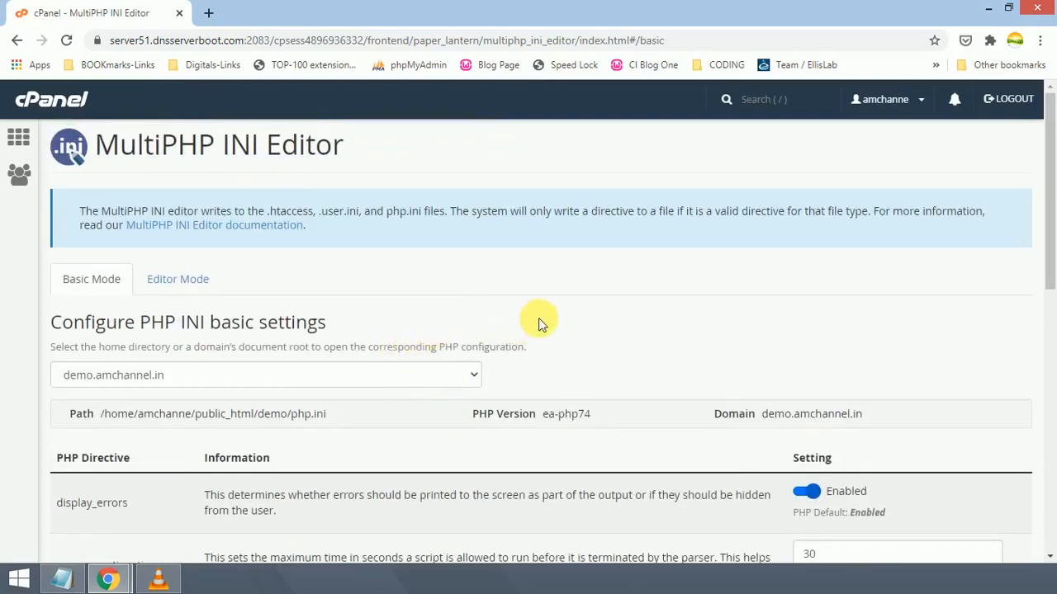